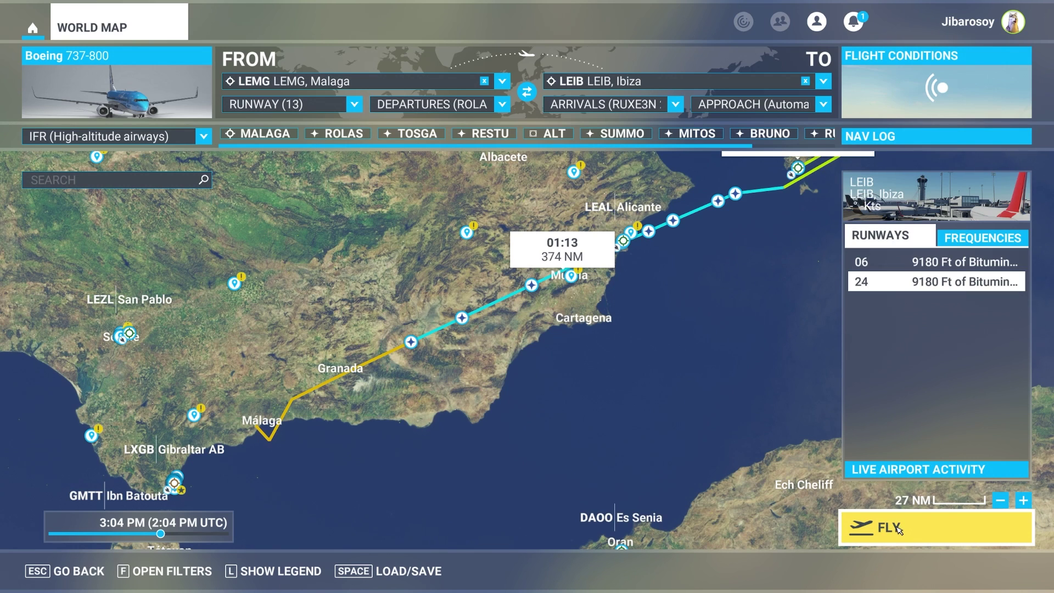
Launch the Malaga runway 13 to Ibiza IFR flight in the 737-800.
left_click(898, 529)
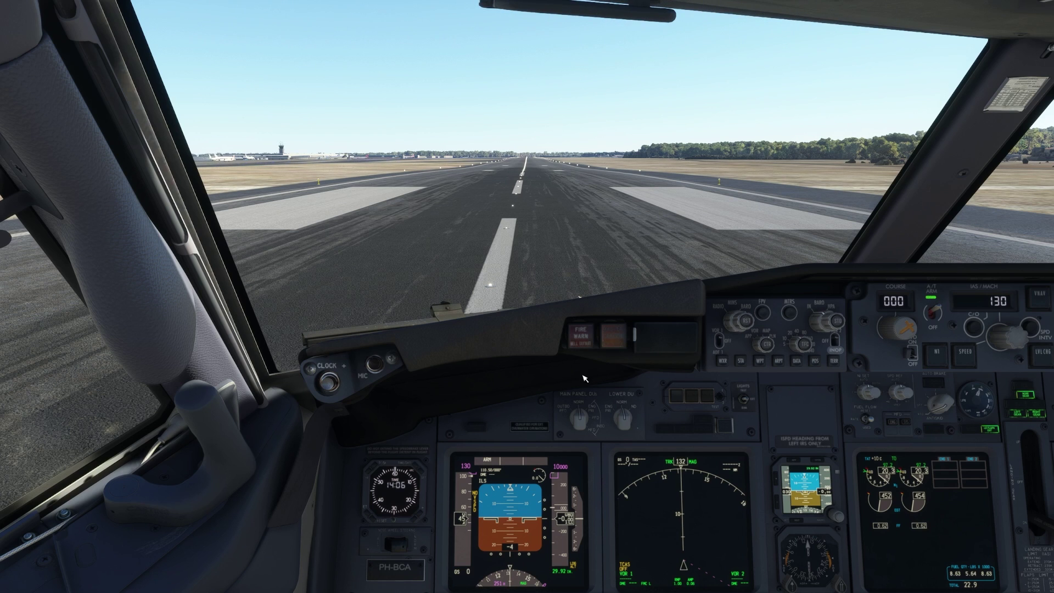
Reveal the in-flight toolbar once the 737 cockpit has loaded on the Malaga runway.
mouse_move(356, 2)
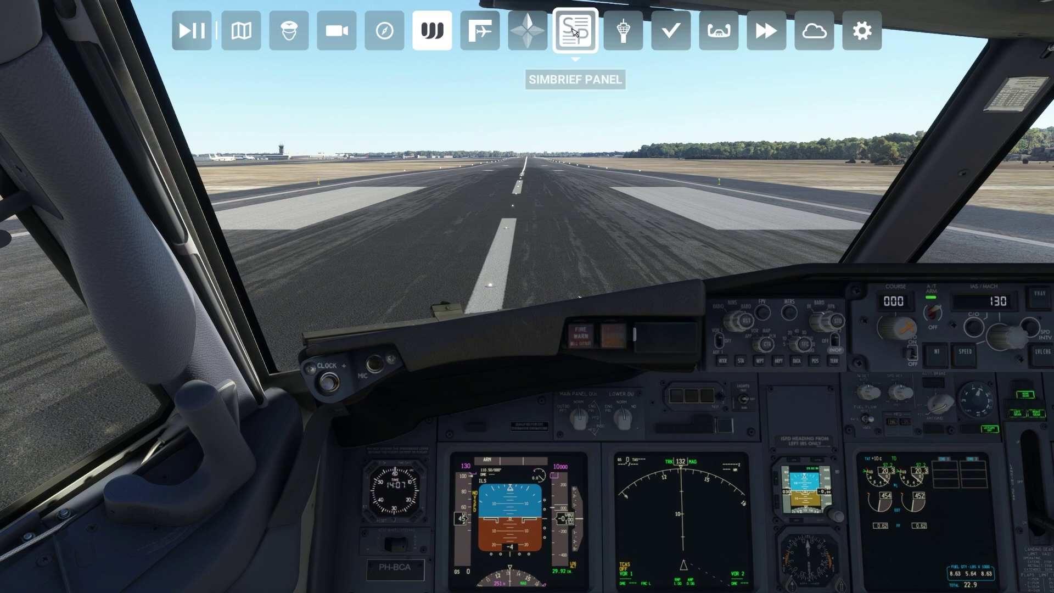
Fetch the SimBrief plan SAS 1123 (LEMG–LEIB, FL360) into the SimBrief Panel.
left_click(573, 32)
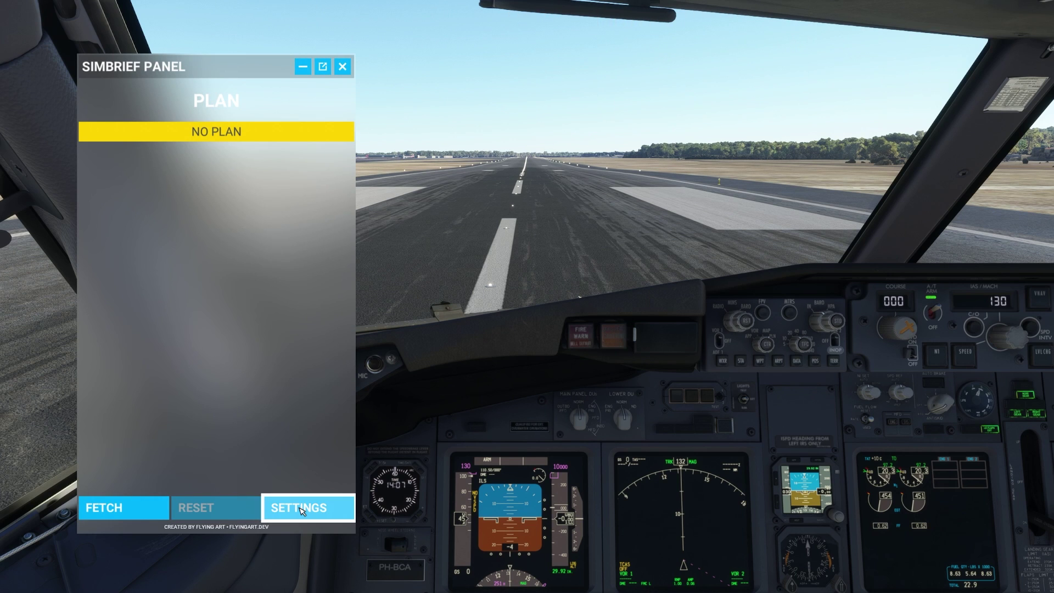
left_click(300, 509)
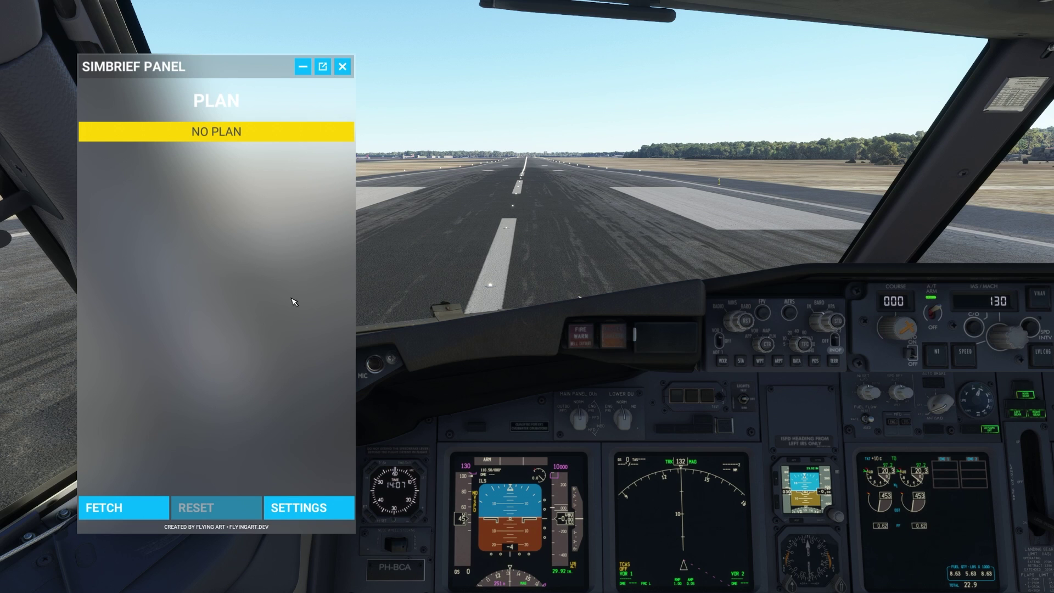
left_click(126, 511)
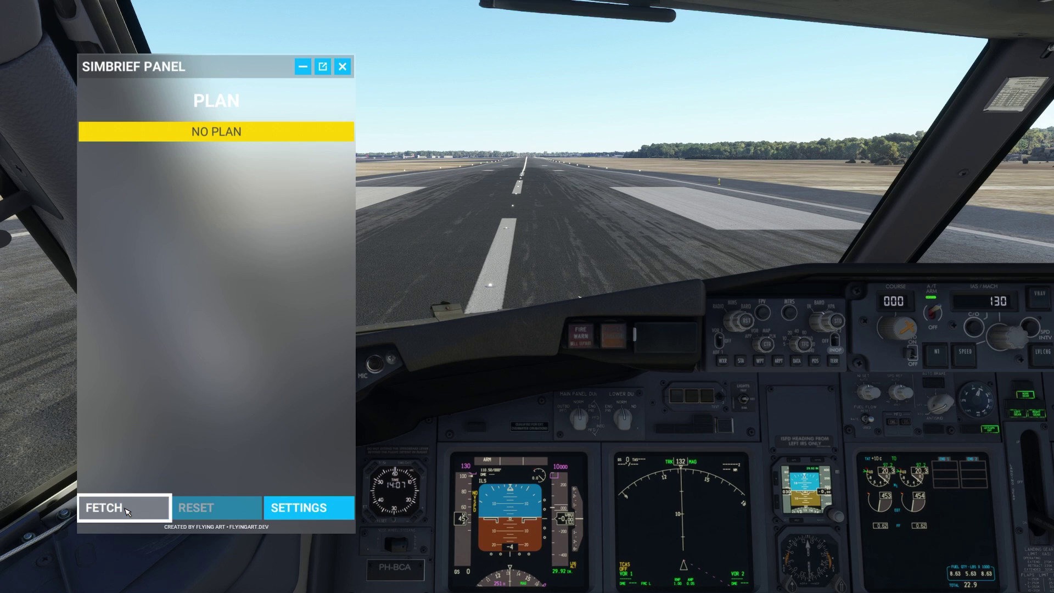
Enlarge the SimBrief panel by dragging its bottom edge down.
scroll(215, 245, "down", 3)
scroll(215, 246, "up", 3)
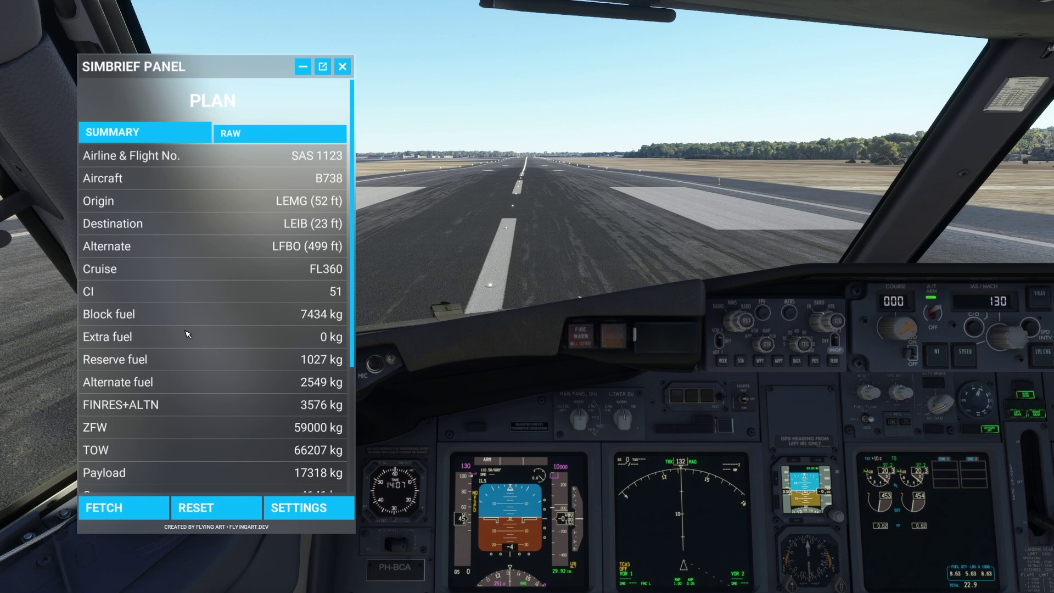
scroll(189, 333, "down", 3)
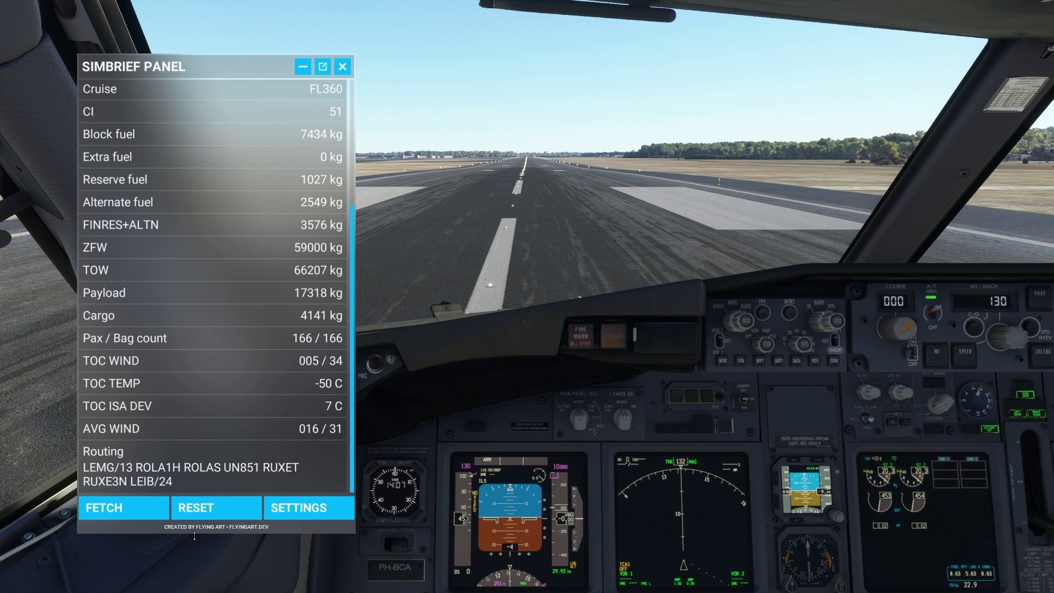
left_click_drag(195, 560, 195, 571)
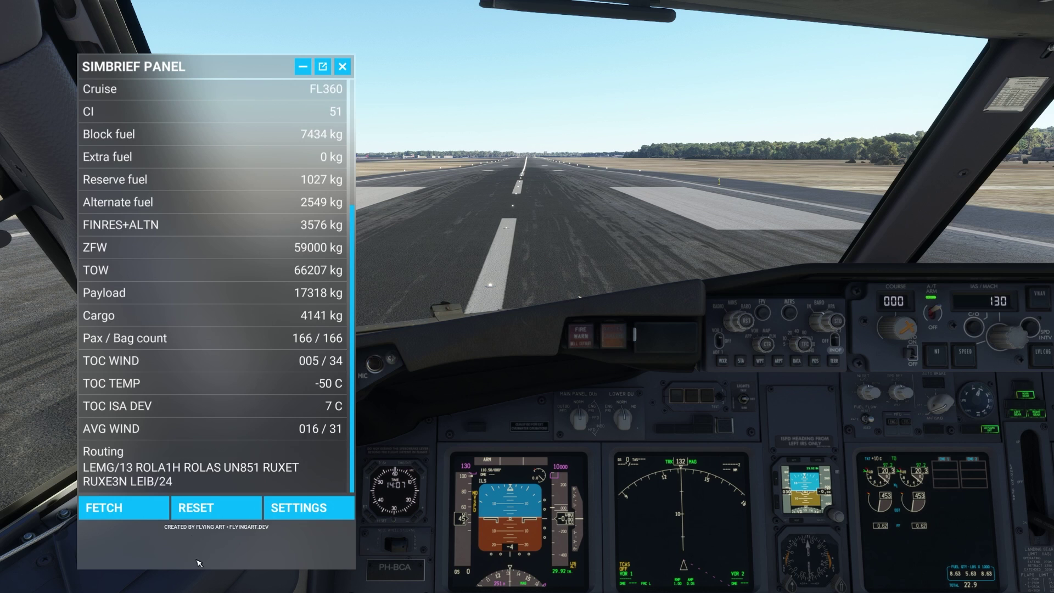
scroll(237, 336, "up", 3)
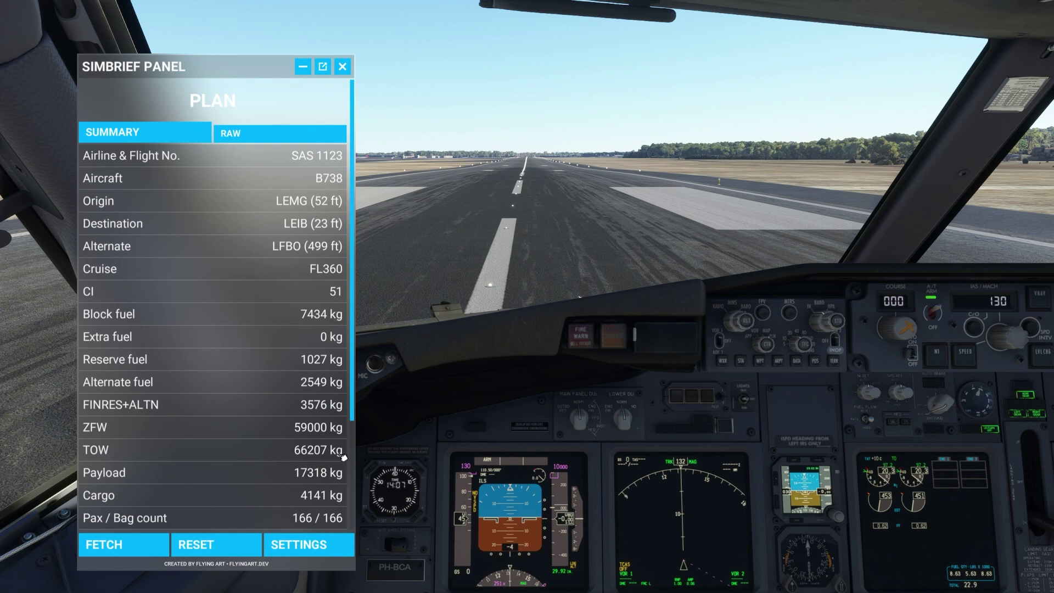
left_click(255, 144)
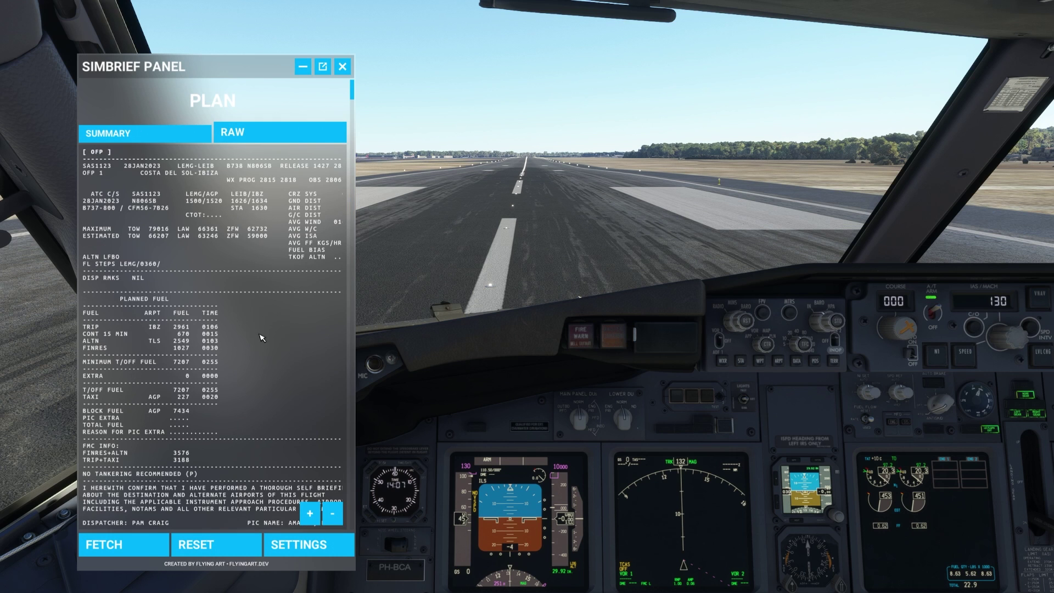
scroll(262, 338, "down", 4)
scroll(262, 338, "down", 12)
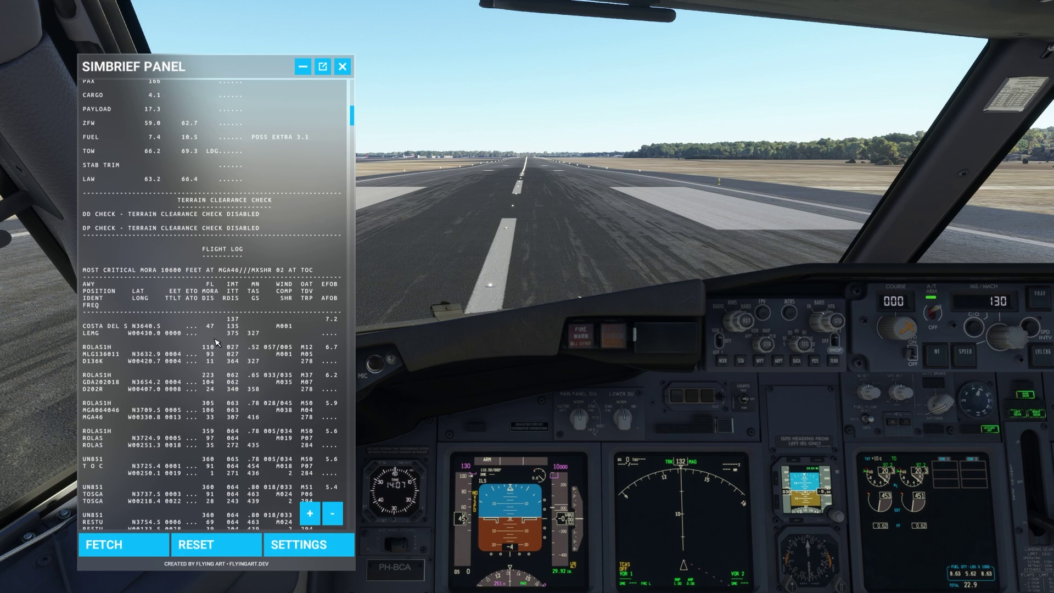
scroll(217, 342, "down", 4)
scroll(217, 343, "down", 1)
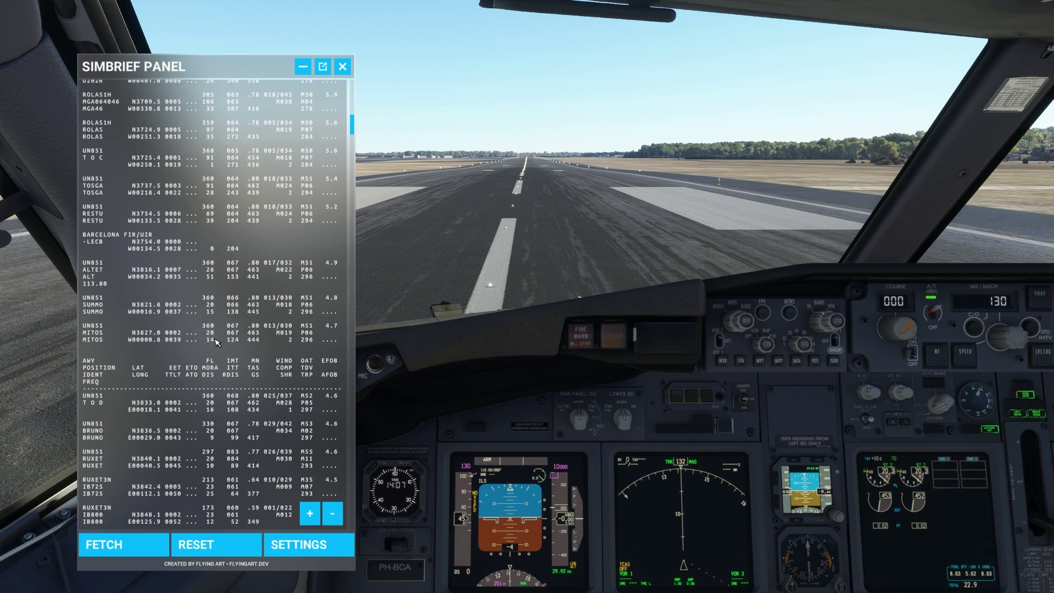
scroll(217, 342, "down", 10)
scroll(216, 342, "down", 15)
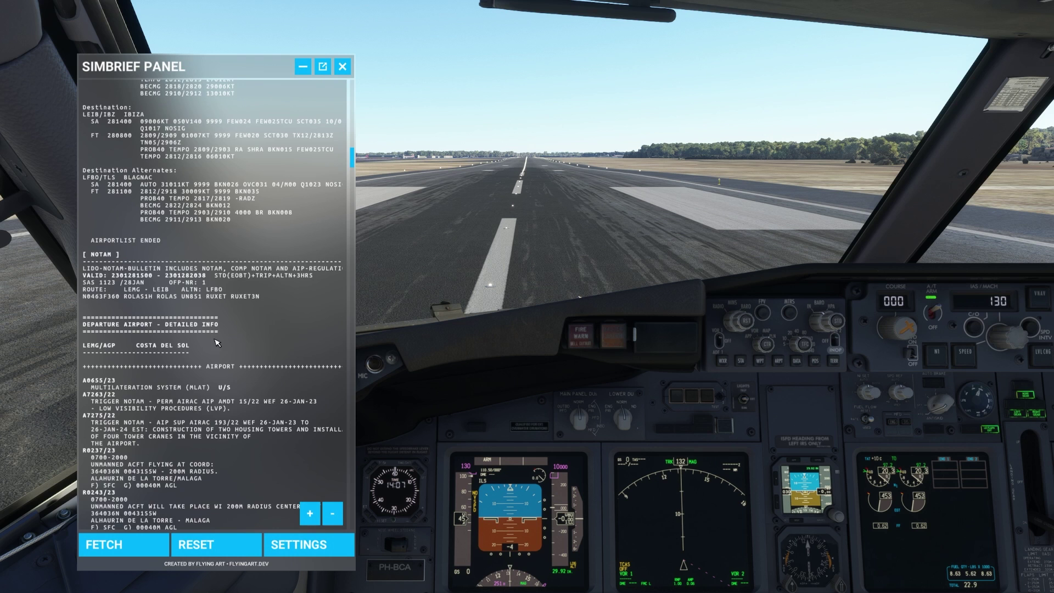
scroll(216, 328, "down", 3)
scroll(217, 328, "up", 5)
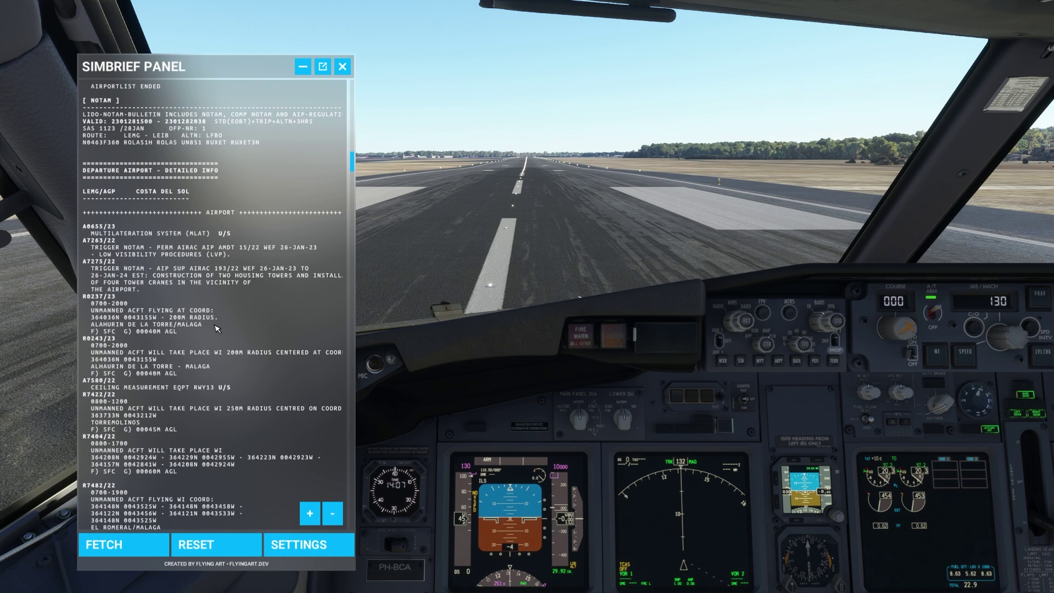
scroll(217, 328, "up", 15)
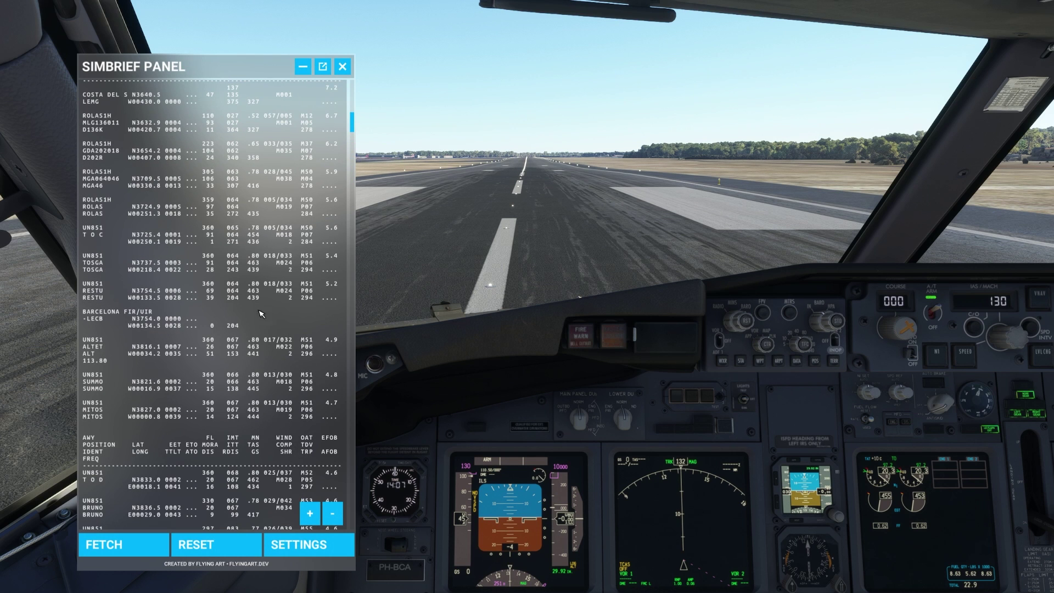
scroll(261, 282, "up", 15)
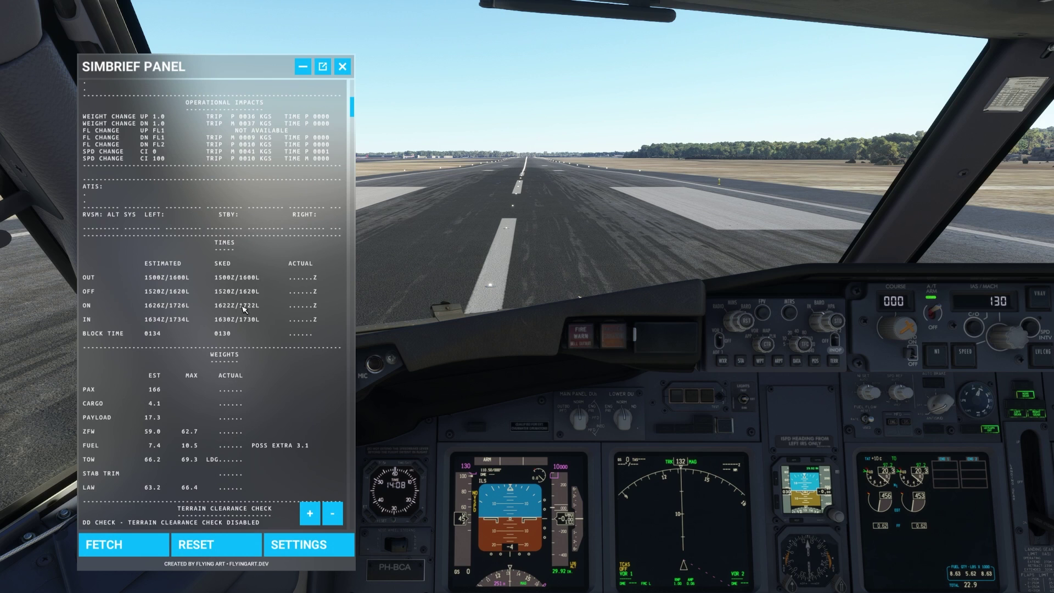
scroll(159, 502, "up", 5)
left_click(143, 134)
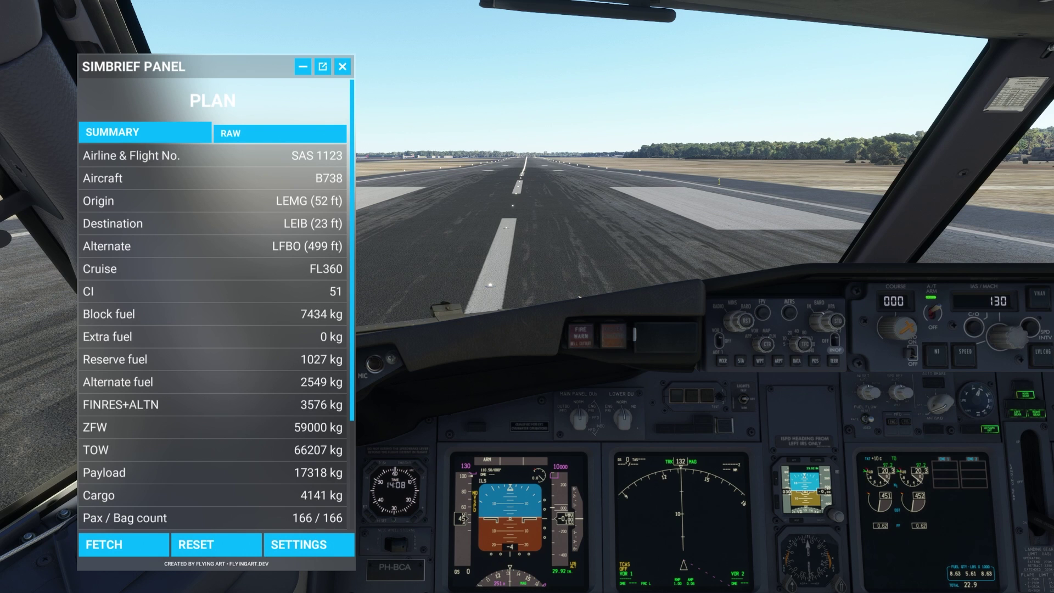
Switch to the custom CDU close-up camera with Alt+1.
key("alt+1")
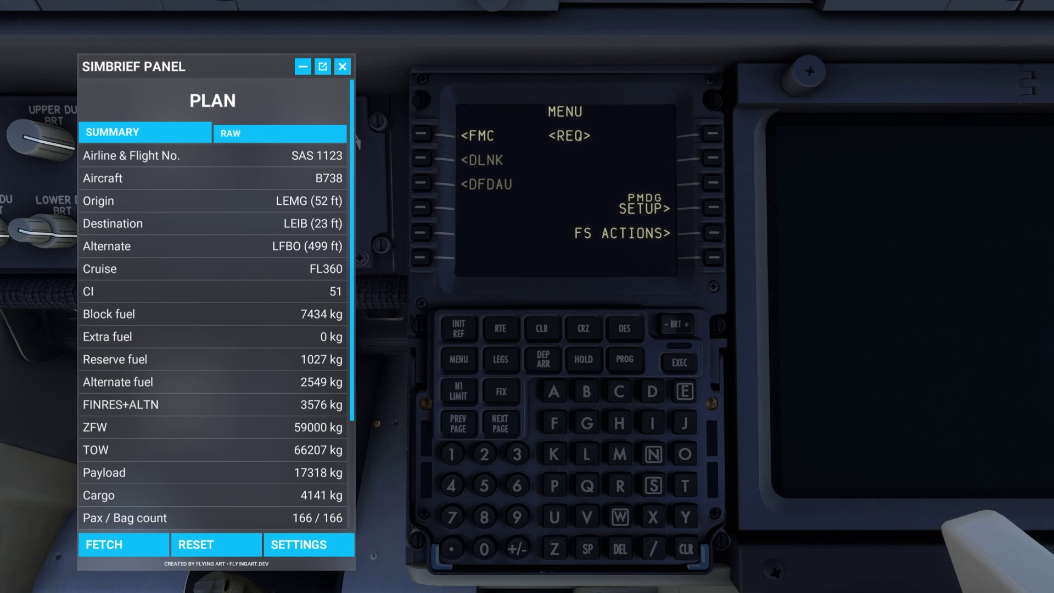
Enter LEMG as the reference airport on the FMC's POS INIT page.
left_click(428, 136)
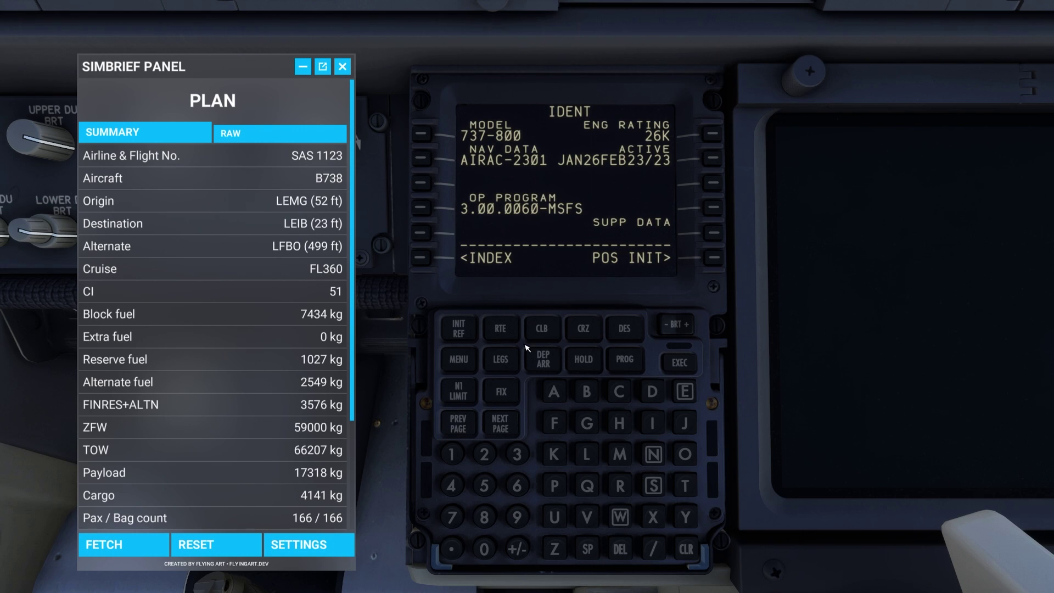
left_click(716, 261)
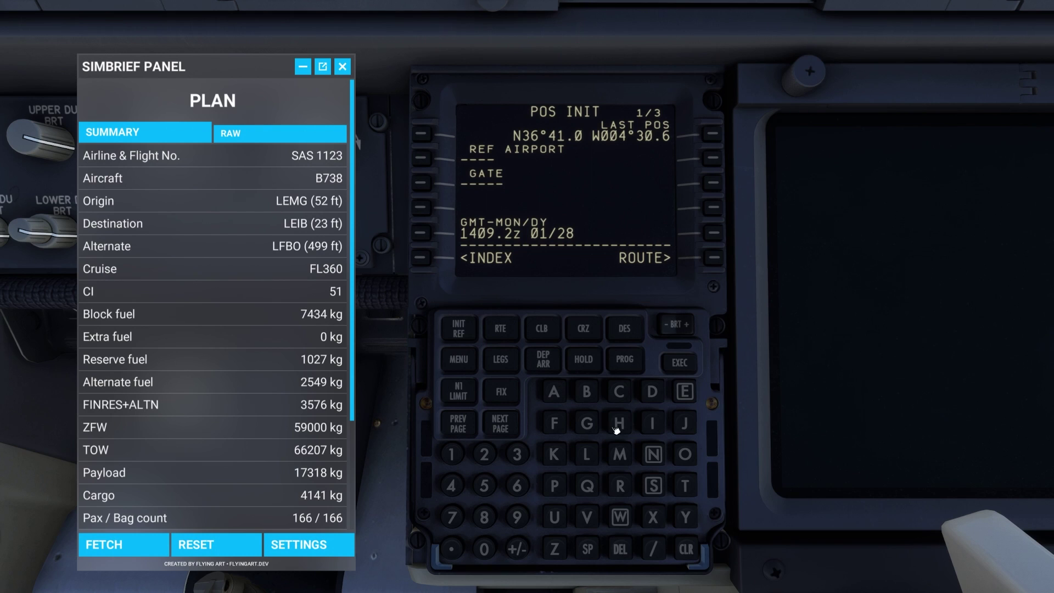
left_click(588, 457)
left_click(685, 393)
left_click(620, 456)
left_click(587, 424)
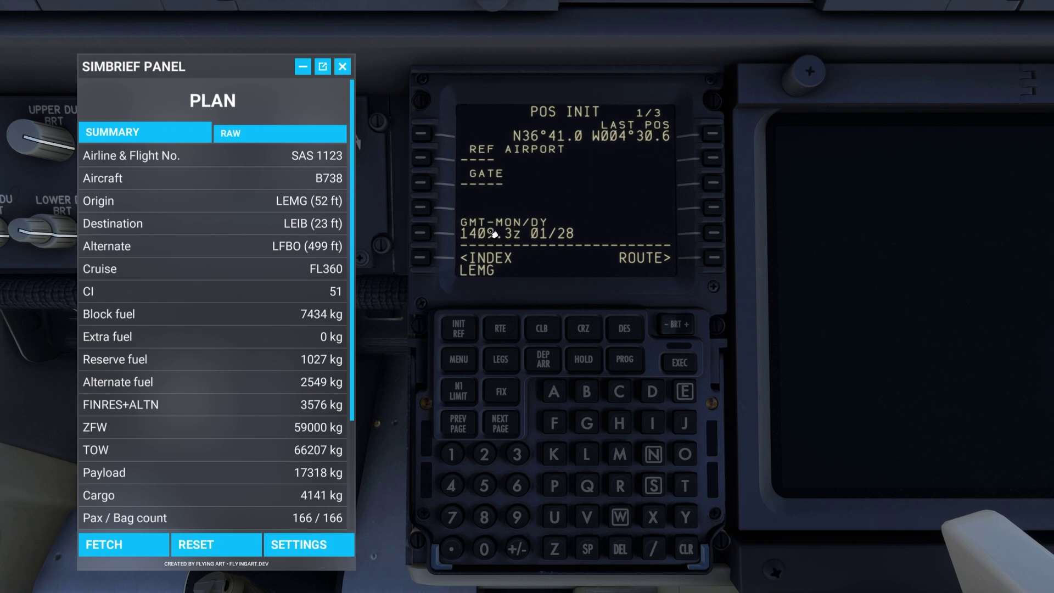
left_click(423, 158)
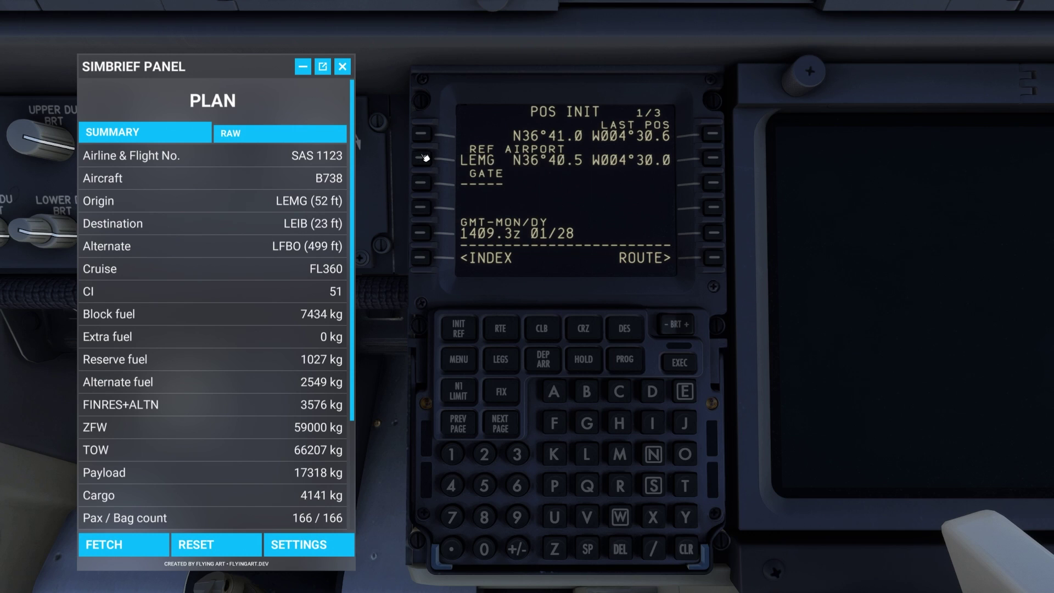
Show the FMC route page and the SimBrief raw routing LEMG/13 ROLAS1H UN851 RUXET1N LEIB/24.
left_click(713, 260)
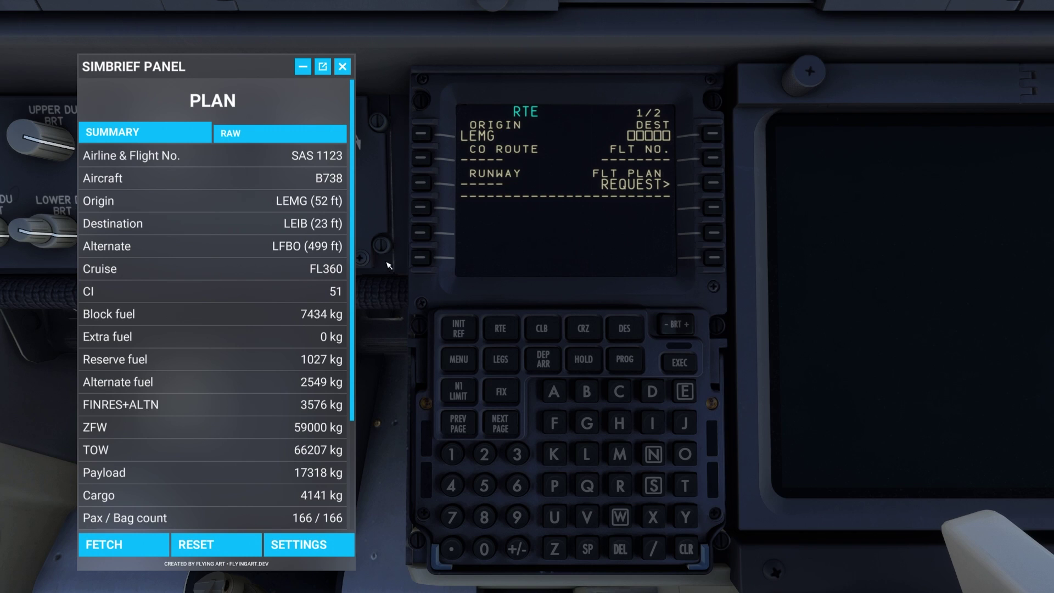
left_click(286, 144)
scroll(237, 351, "down", 5)
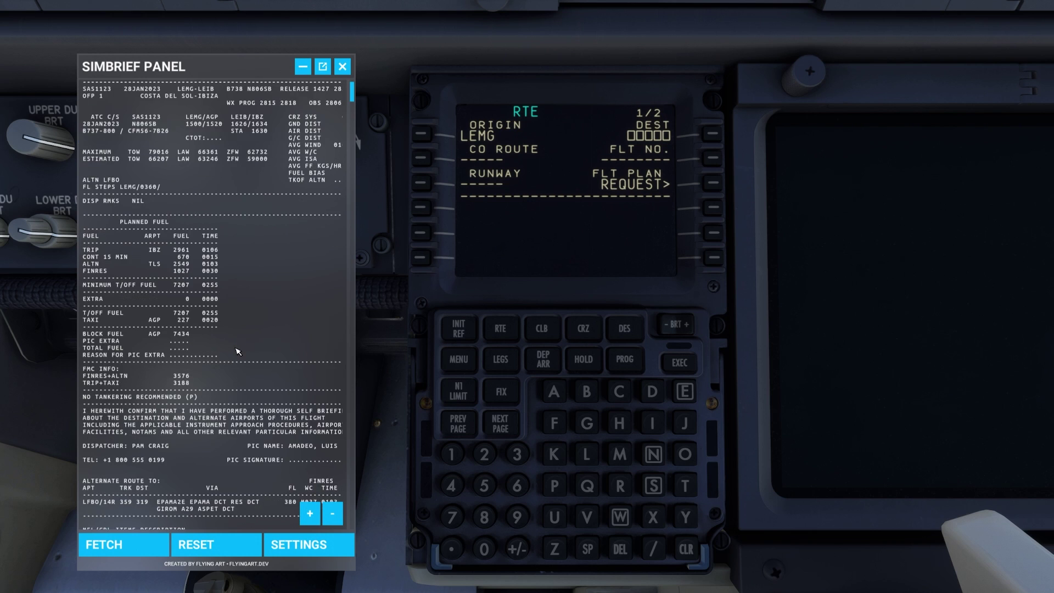
scroll(237, 351, "down", 3)
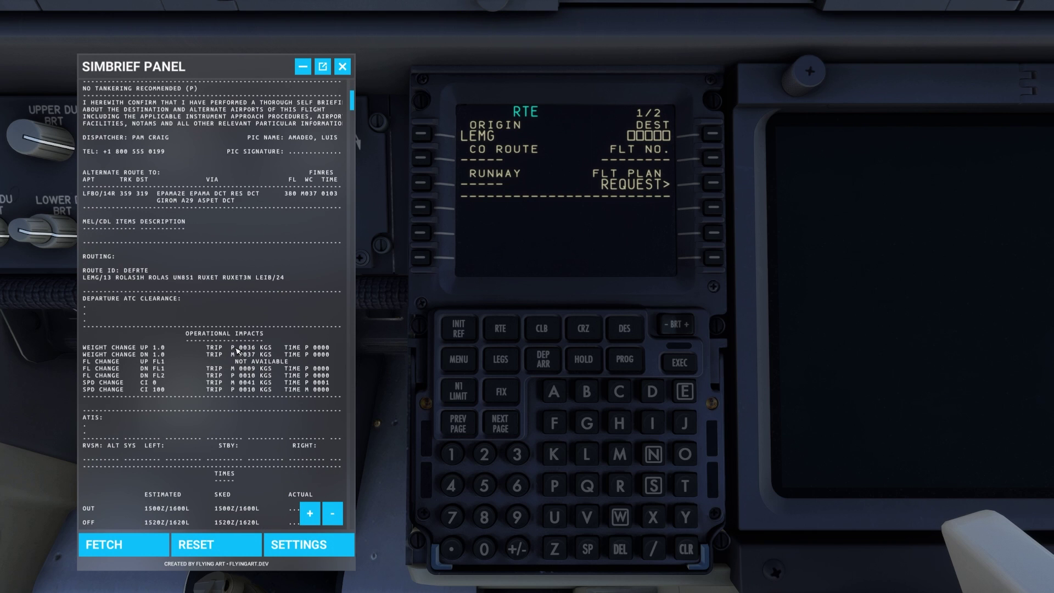